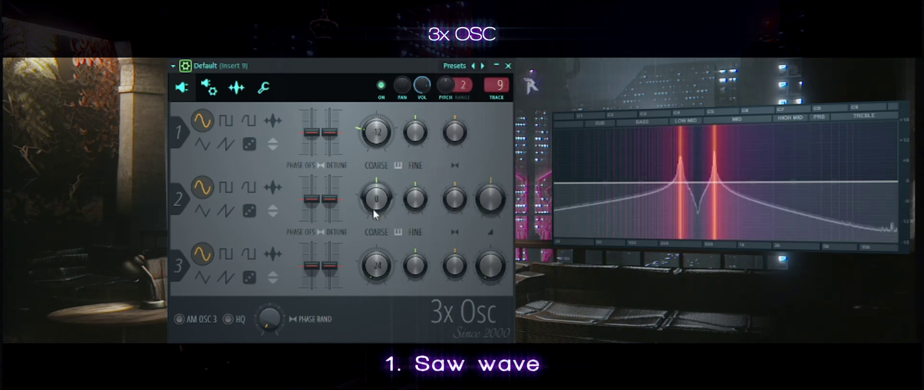
Step: Lower oscillator 2's coarse pitch in the Default 3x Osc instrument
drag(372, 207, 373, 185)
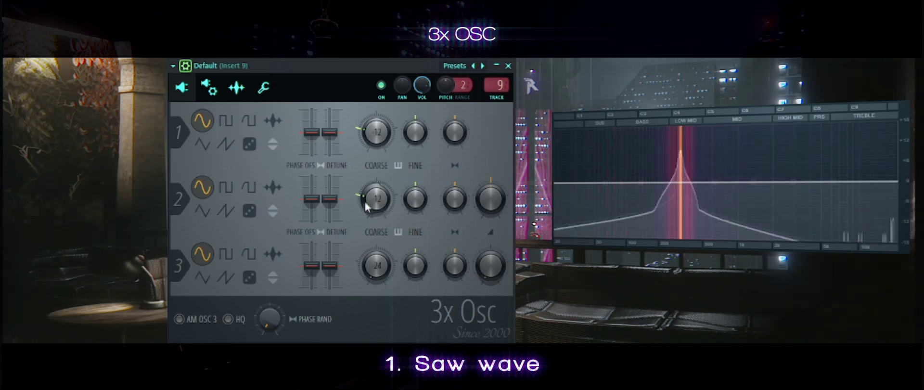
Step: Set oscillators 1 and 2 to saw waves and detune oscillator 2 against oscillator 1
click(224, 144)
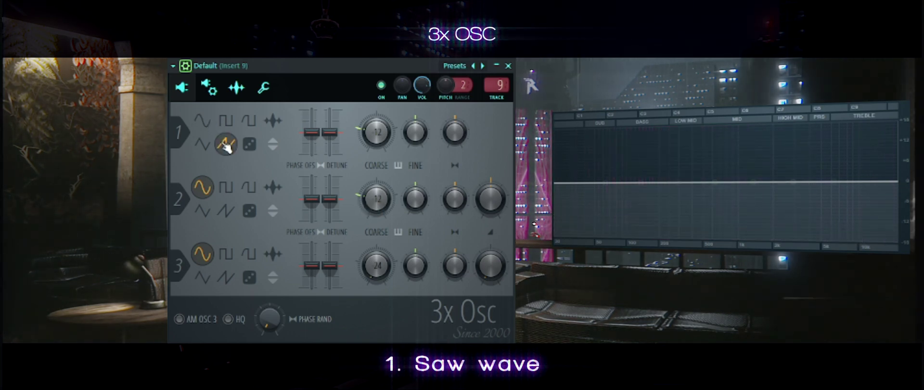
click(225, 210)
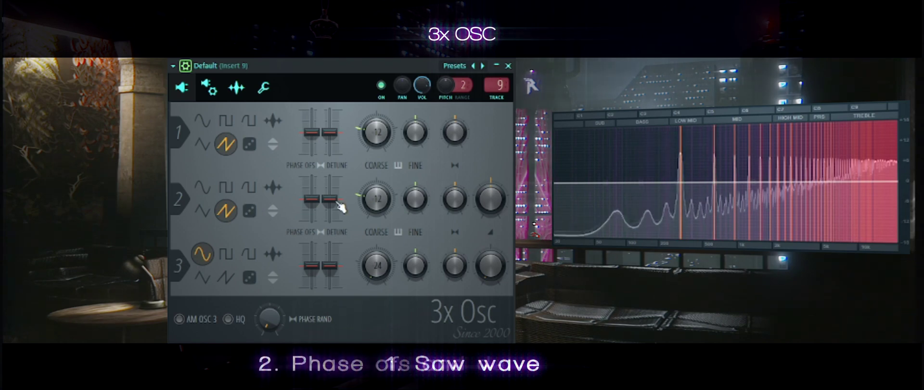
mouse_move(330, 199)
mouse_down()
mouse_move(330, 178)
mouse_move(330, 223)
mouse_move(329, 205)
mouse_up()
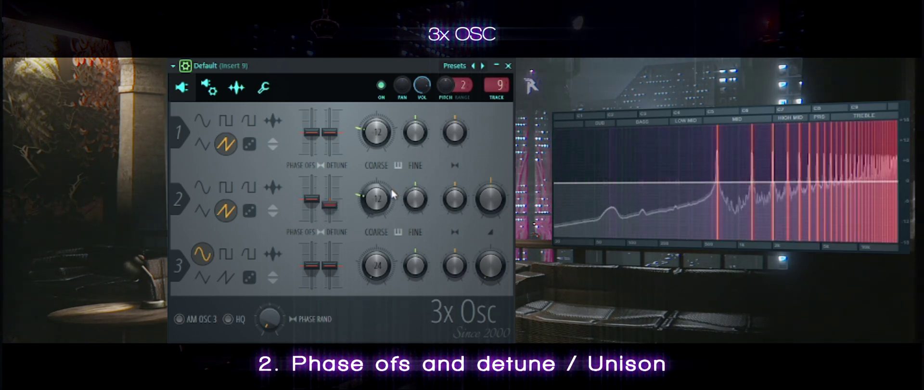
click(210, 91)
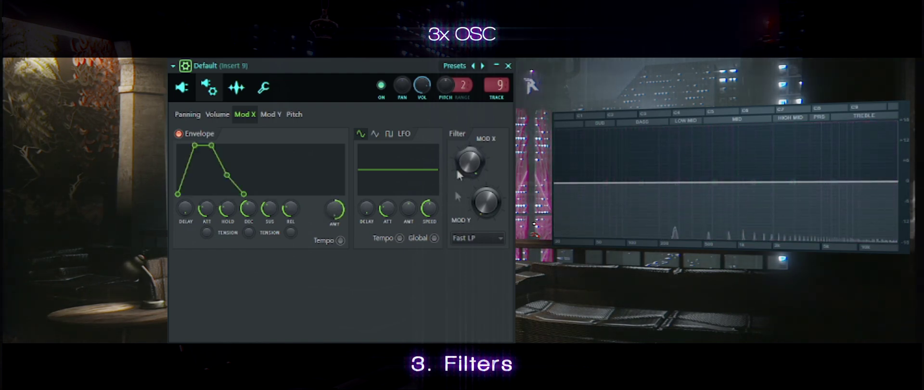
Step: Open the LP filter cutoff, add resonance, and lengthen the Mod X envelope attack
scroll(480, 240, down, 1)
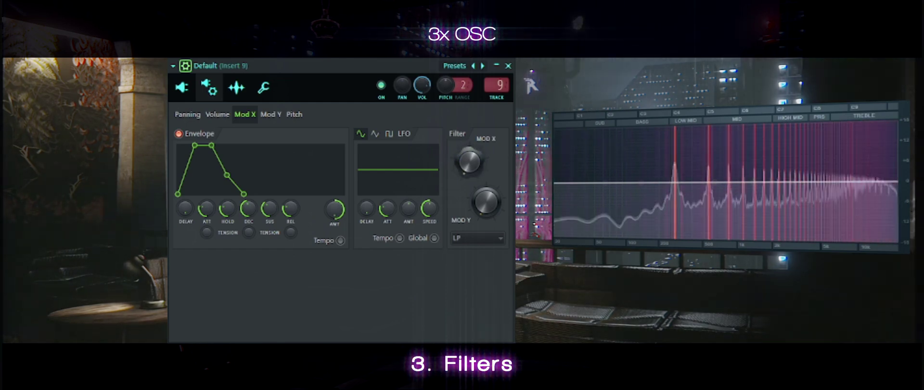
drag(467, 152, 467, 132)
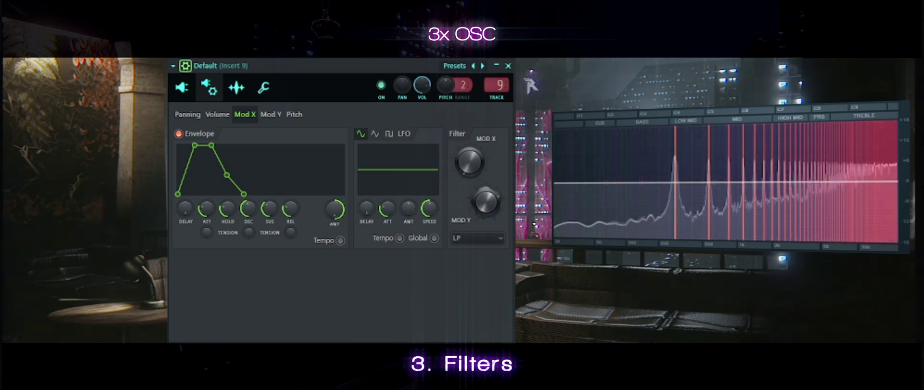
mouse_move(480, 212)
mouse_down()
mouse_move(480, 202)
mouse_move(480, 211)
mouse_up()
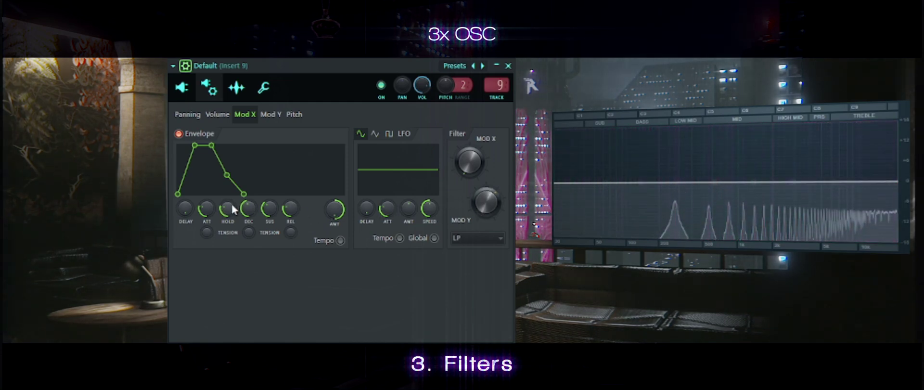
drag(205, 215, 288, 210)
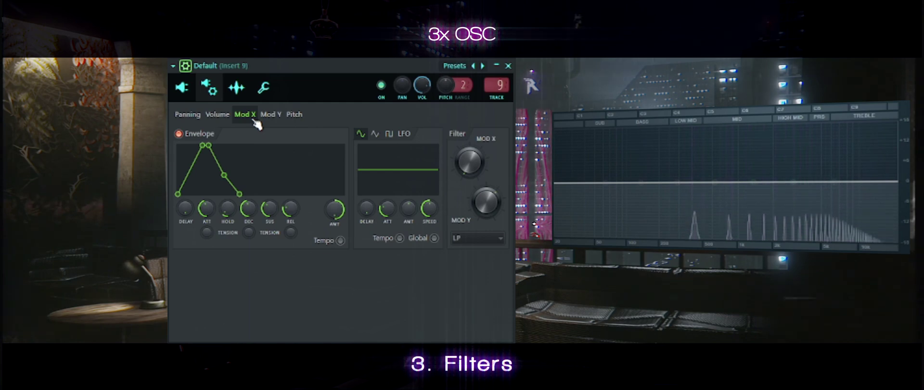
click(218, 116)
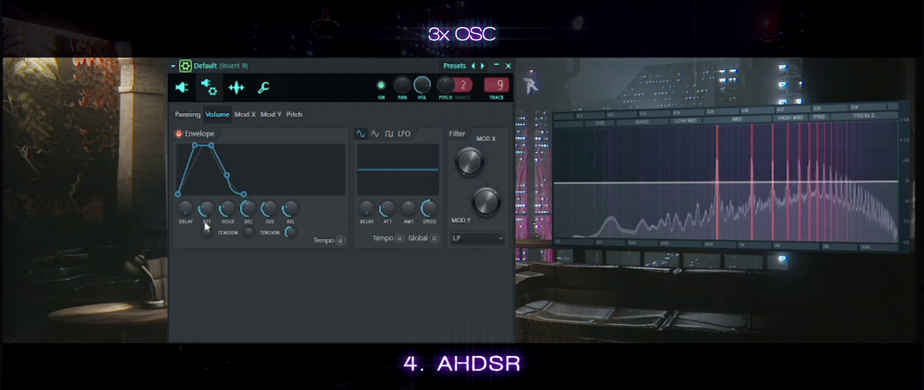
Step: Give the volume envelope a longer attack and return to the 3x Osc plugin view
scroll(210, 217, up, 5)
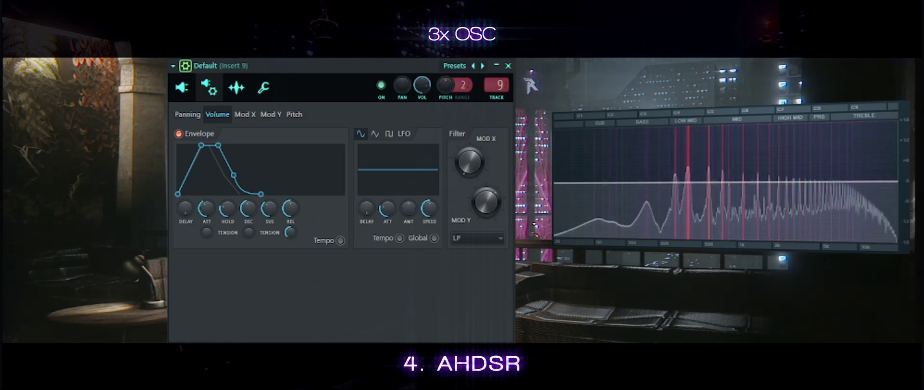
click(183, 89)
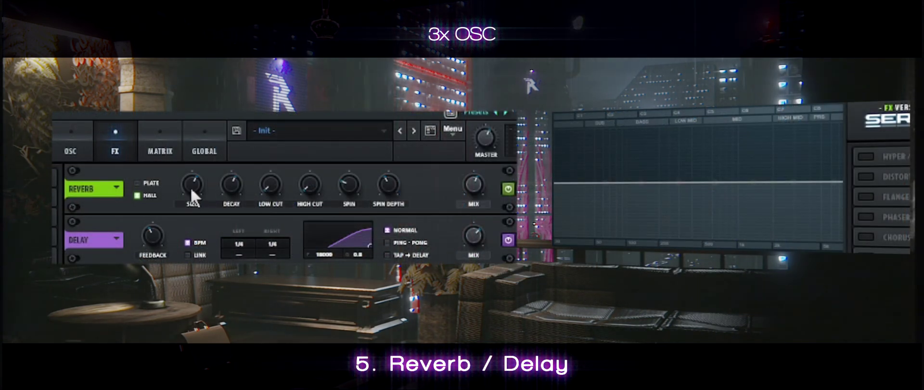
mouse_move(193, 187)
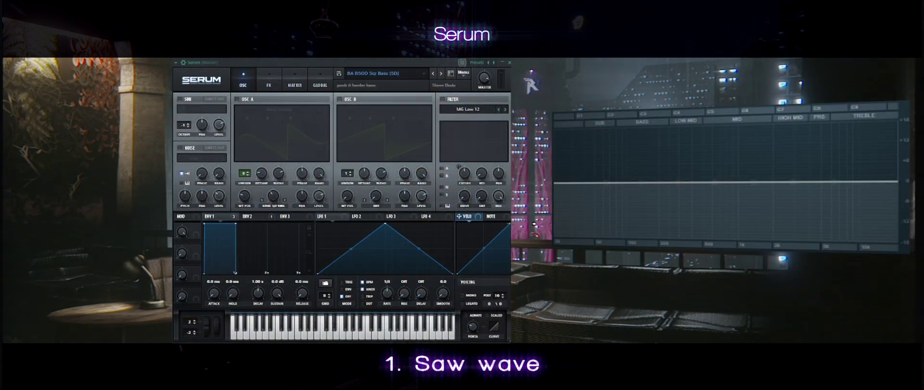
Step: Bring Serum into focus and switch on OSC B with its saw wavetable
click(235, 65)
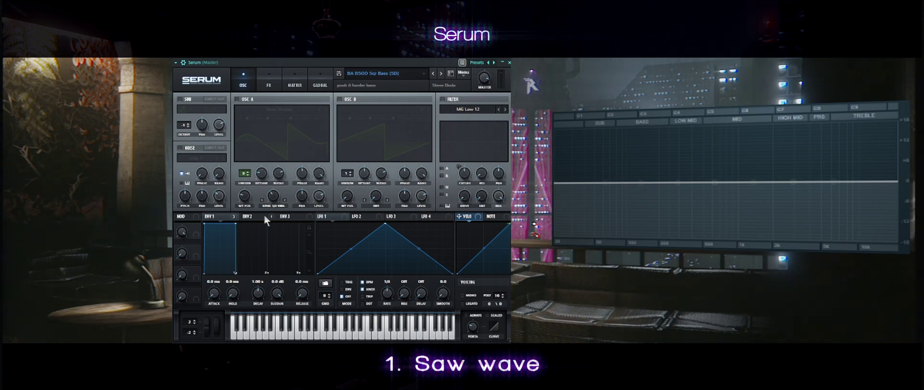
click(339, 99)
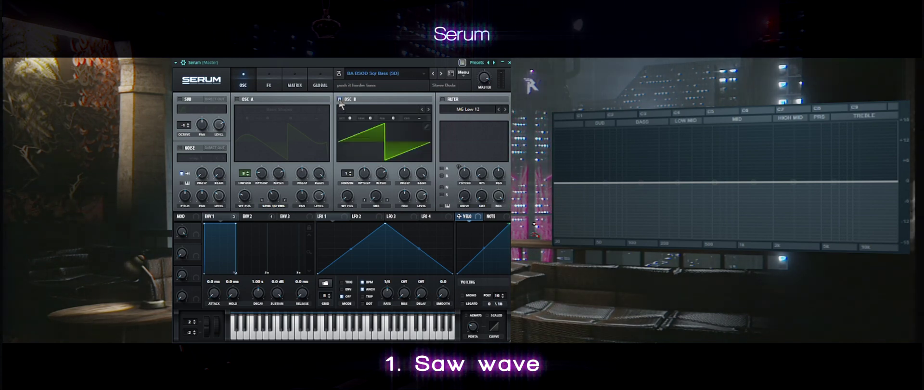
Step: Give OSC B three unison voices and adjust their detune and blend
click(351, 174)
click(351, 174)
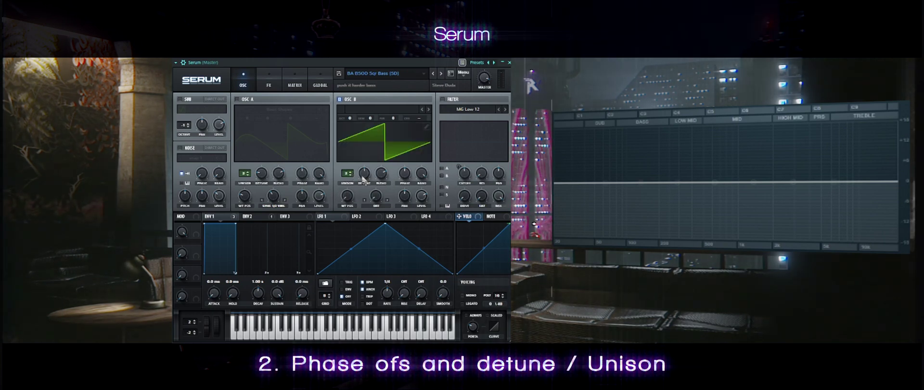
drag(363, 179, 348, 193)
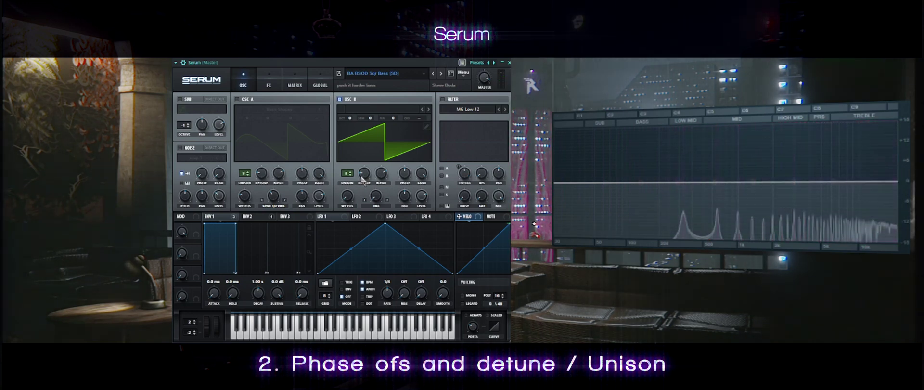
drag(380, 177, 378, 177)
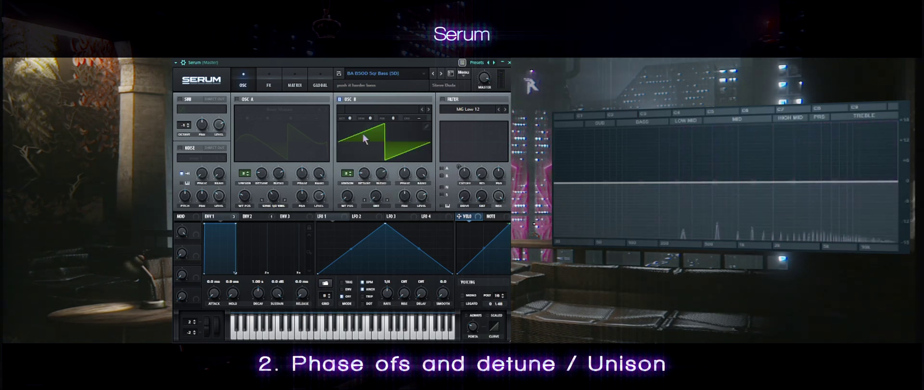
Step: Switch OSC A on, OSC B off, and lengthen the envelope attack to 217 ms
click(237, 99)
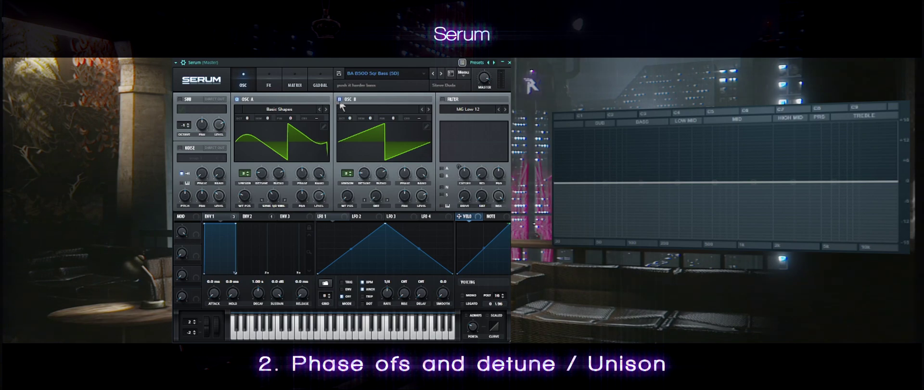
click(339, 99)
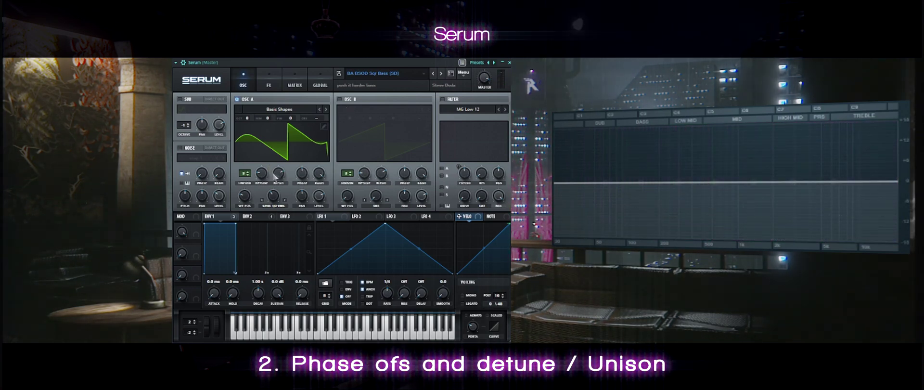
mouse_move(264, 175)
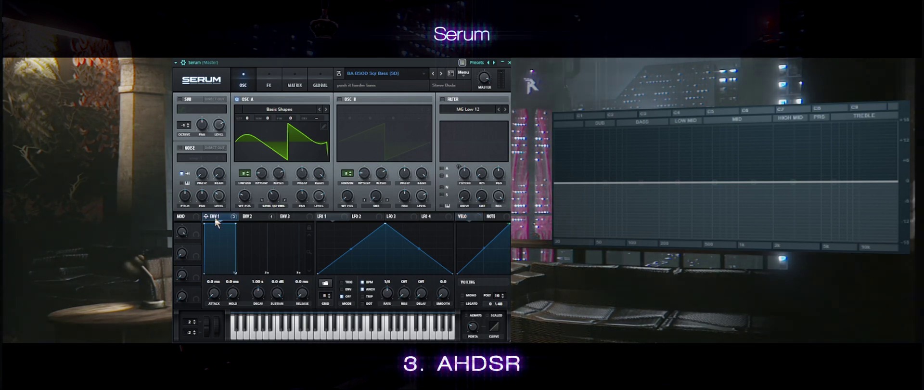
drag(214, 296, 216, 274)
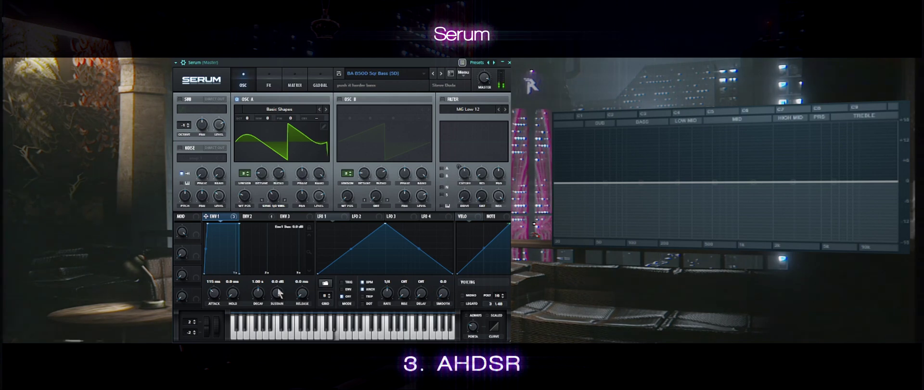
Step: Shape envelope 1 with a 160 ms attack, -6.4 dB sustain and 836 ms release
drag(278, 292, 264, 314)
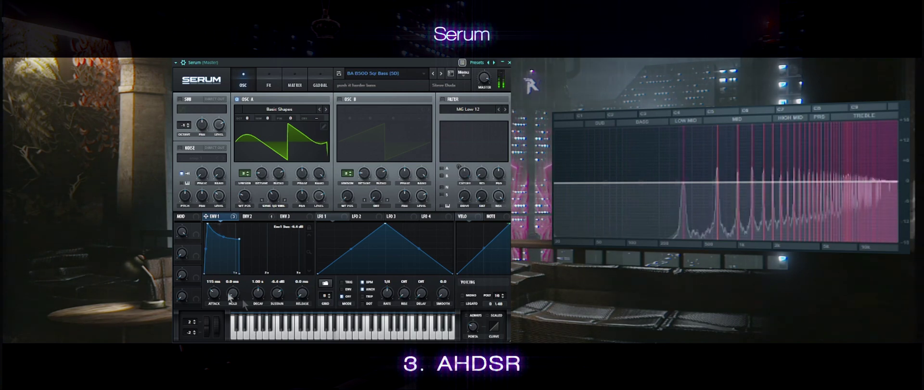
drag(214, 295, 213, 295)
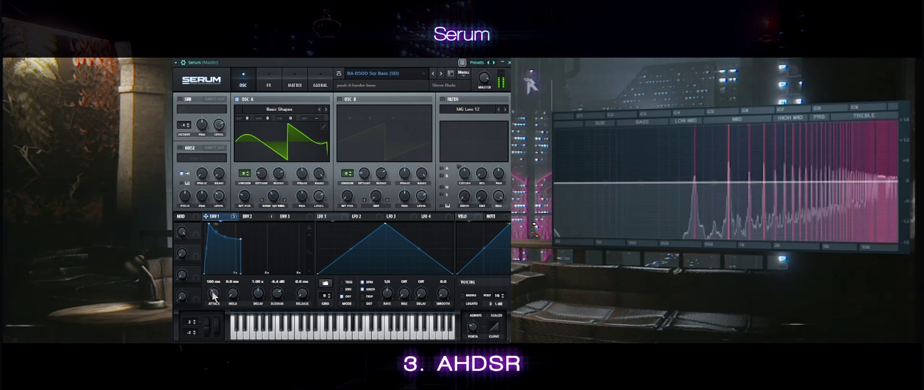
drag(297, 295, 304, 250)
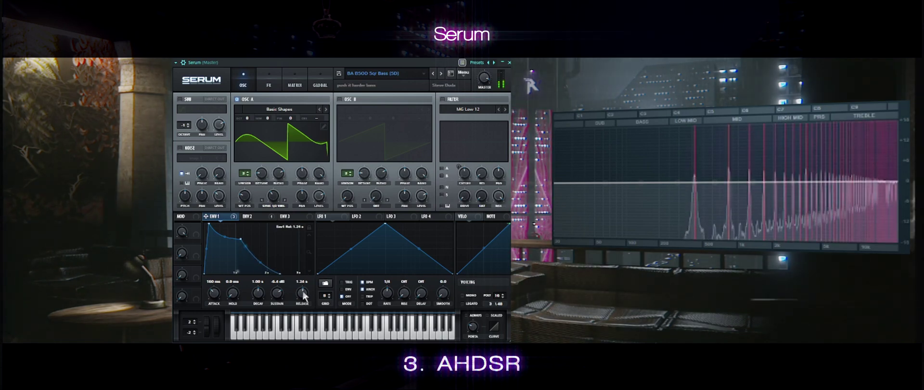
scroll(302, 295, down, 3)
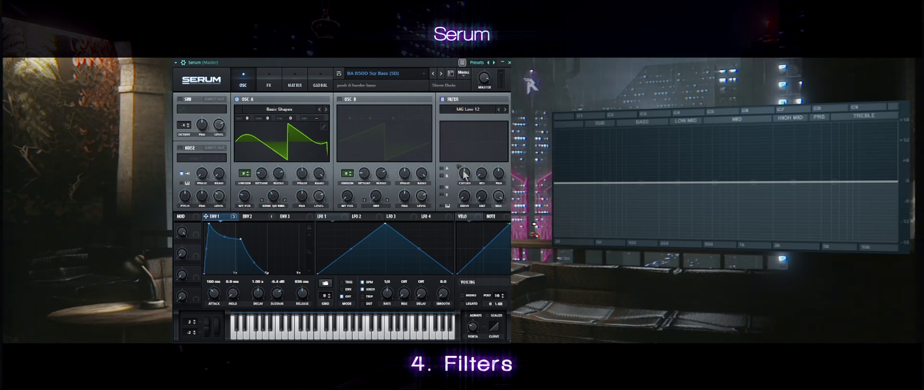
Step: Route OSC A through the filter, sweep cutoff to about 416 Hz, then disable the filter
click(442, 169)
drag(464, 174, 464, 164)
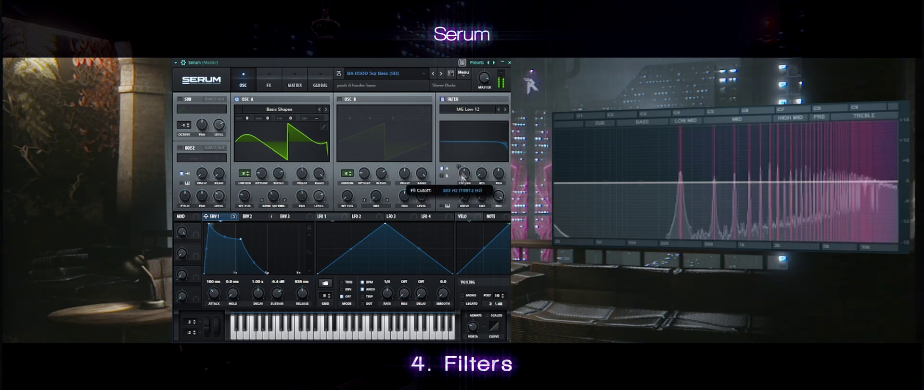
drag(444, 187, 440, 189)
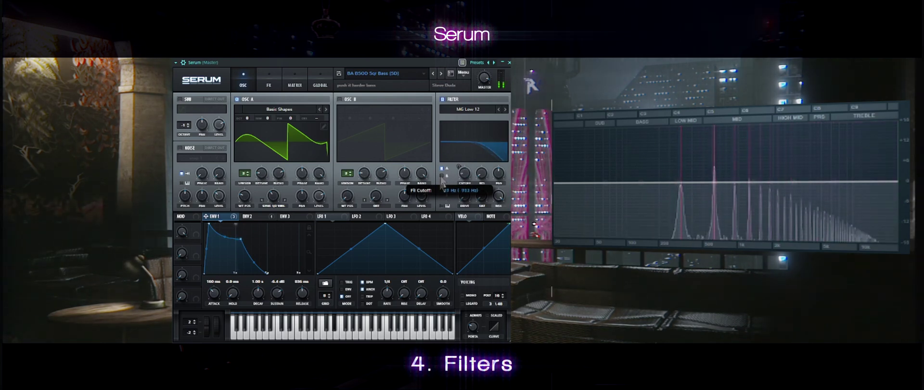
click(442, 99)
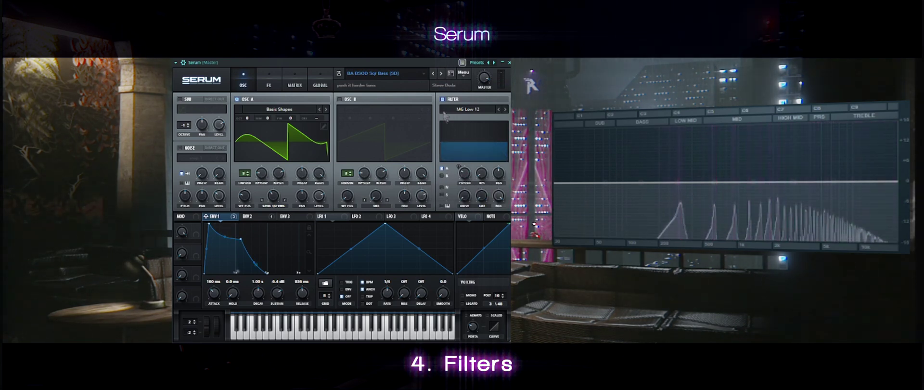
click(266, 84)
Step: Enable the FX Filter and assign envelope 1 to its cutoff and resonance
click(182, 180)
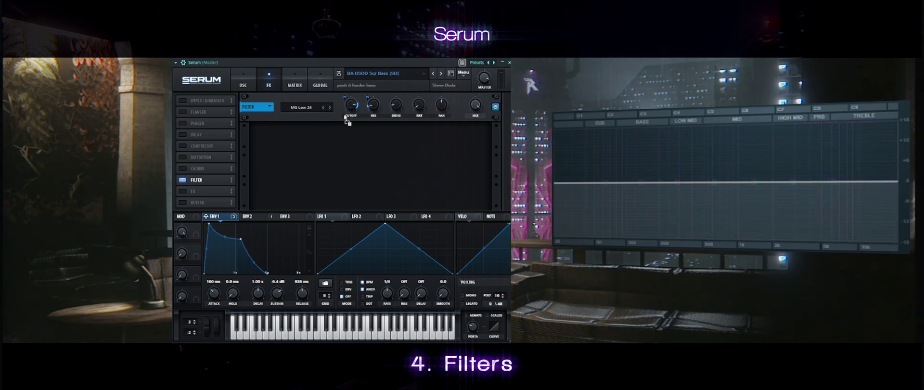
drag(351, 107, 348, 92)
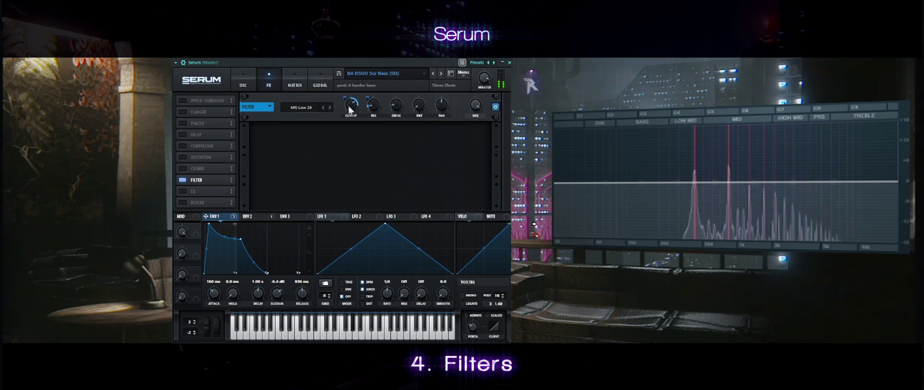
mouse_move(349, 114)
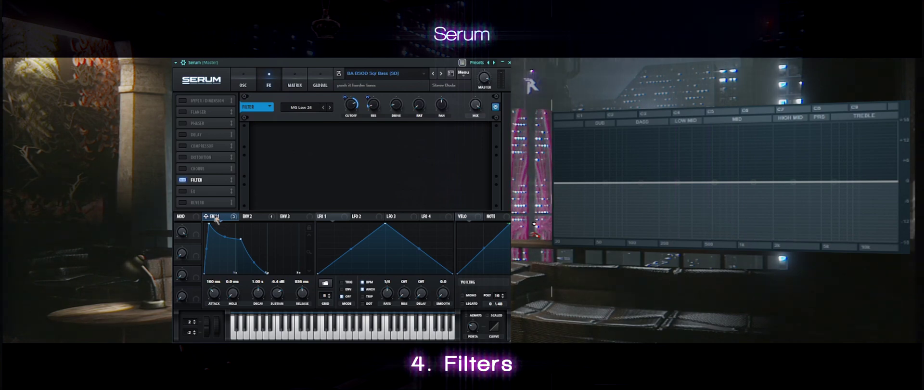
drag(373, 110, 366, 100)
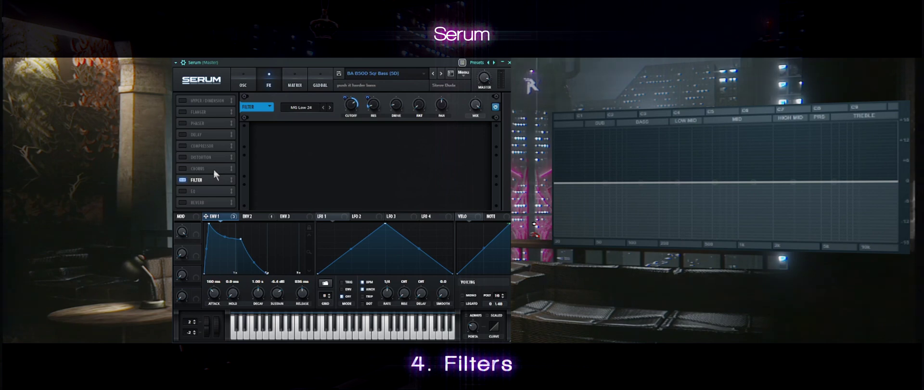
Step: Enable the EQ, cut one band's gain, adjust its Q, and raise the left band to 3.3 dB
click(183, 191)
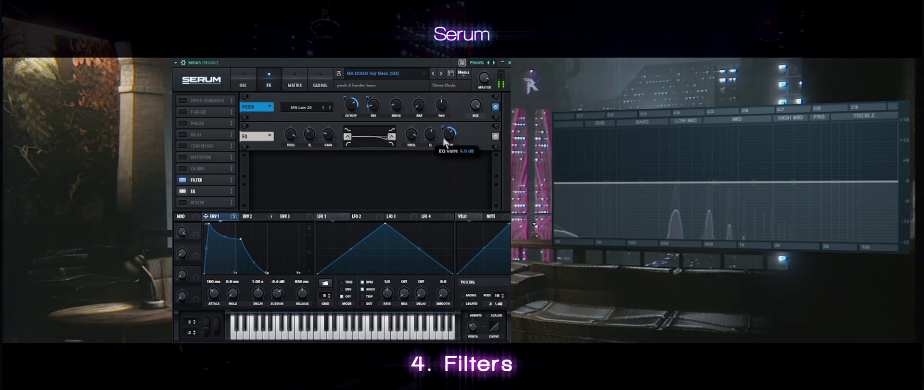
mouse_move(445, 142)
mouse_down()
mouse_move(426, 161)
mouse_move(440, 130)
mouse_up()
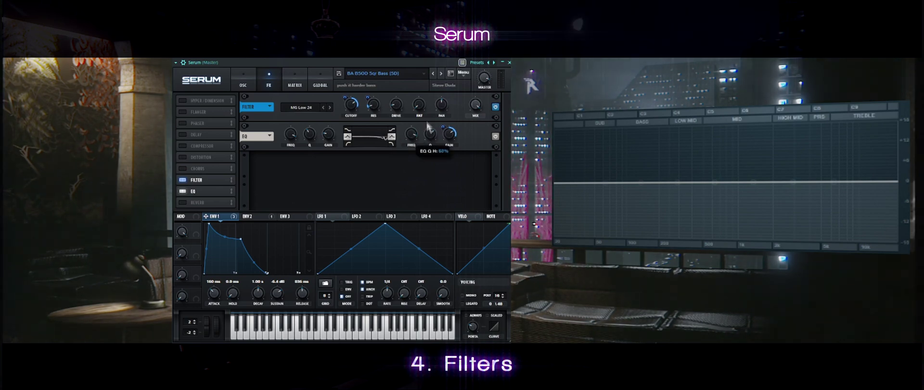
drag(419, 150, 423, 148)
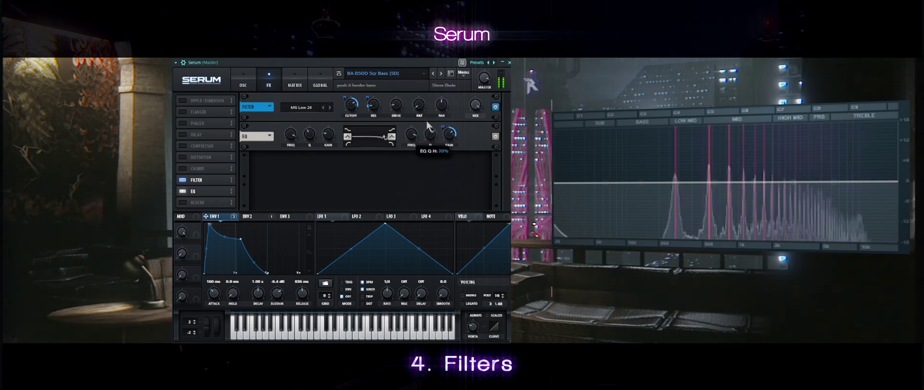
drag(328, 134, 313, 119)
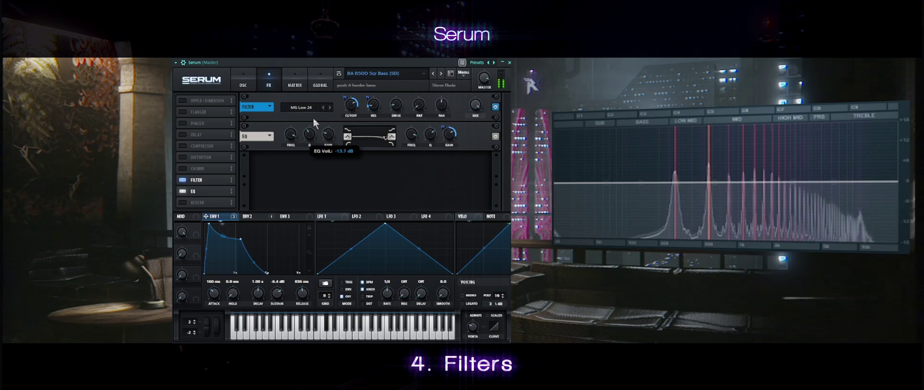
click(182, 202)
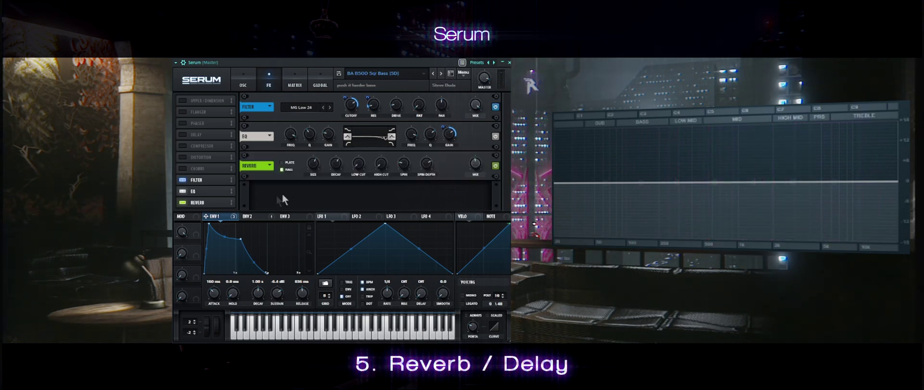
Step: Inspect the Plate reverb's Size and Spin knobs in Serum's FX rack
mouse_move(311, 170)
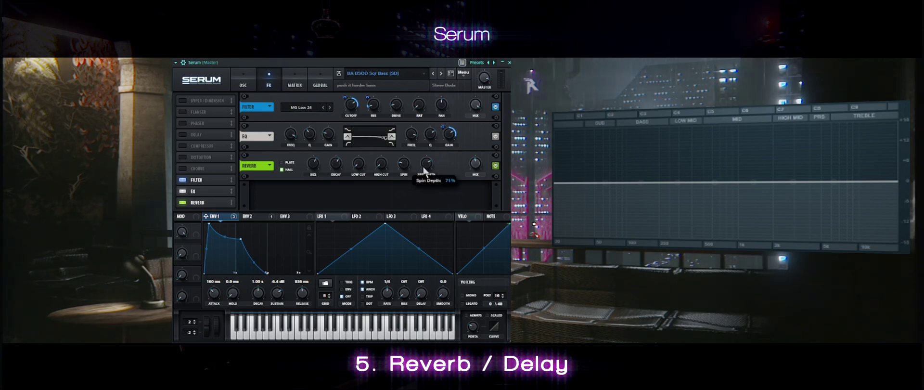
mouse_move(405, 167)
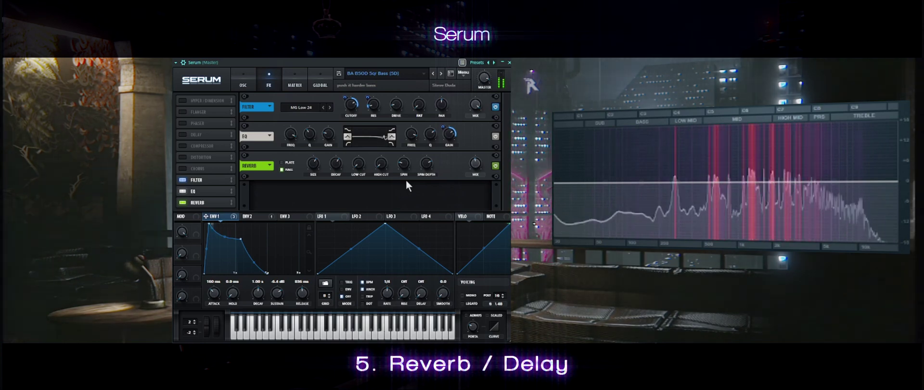
mouse_move(350, 107)
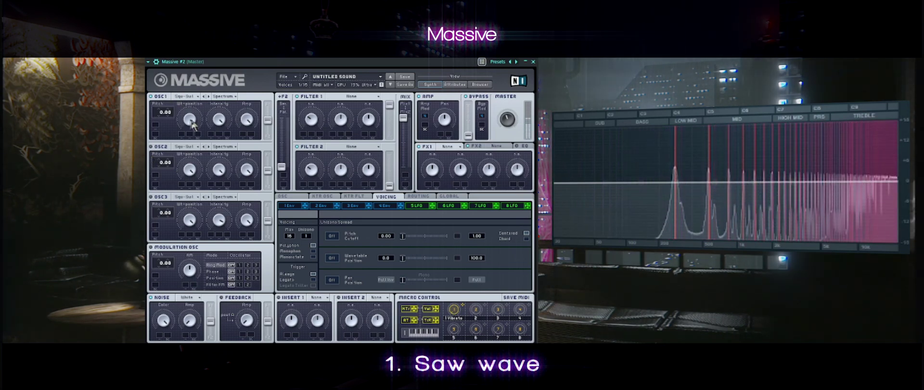
Step: Switch oscillator 1's wavetable, then set unison to 2 voices with moderate pitch detune
click(208, 97)
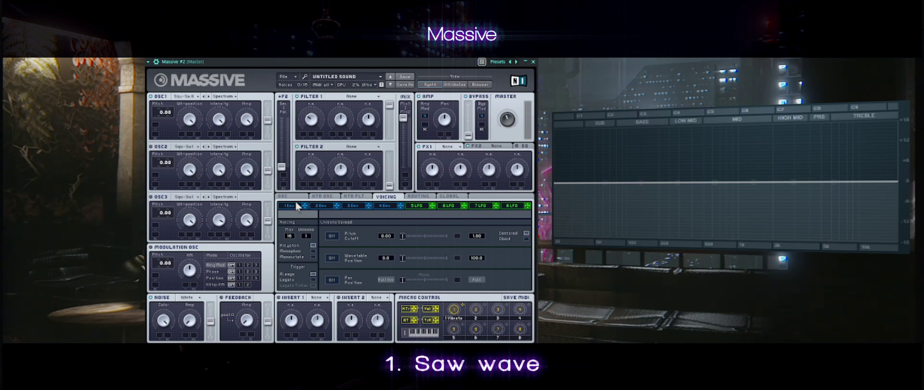
click(368, 198)
click(378, 197)
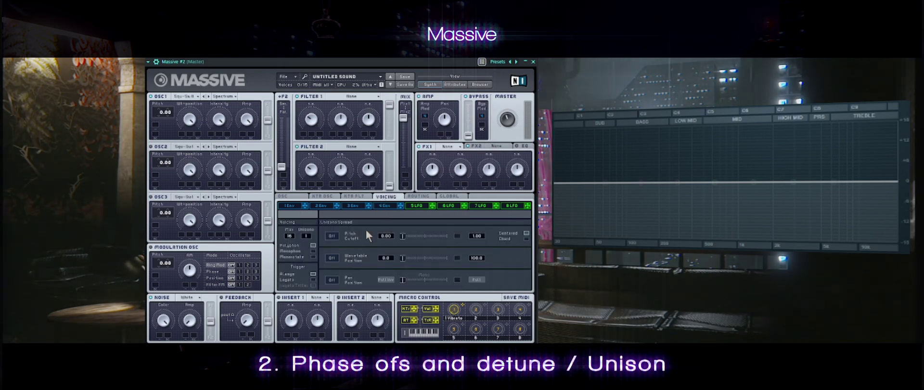
drag(304, 240, 305, 235)
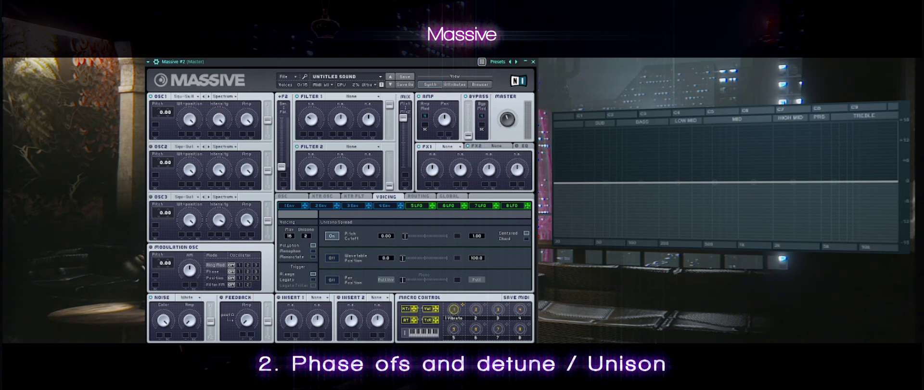
mouse_move(407, 238)
mouse_down()
mouse_move(368, 231)
mouse_move(407, 236)
mouse_up()
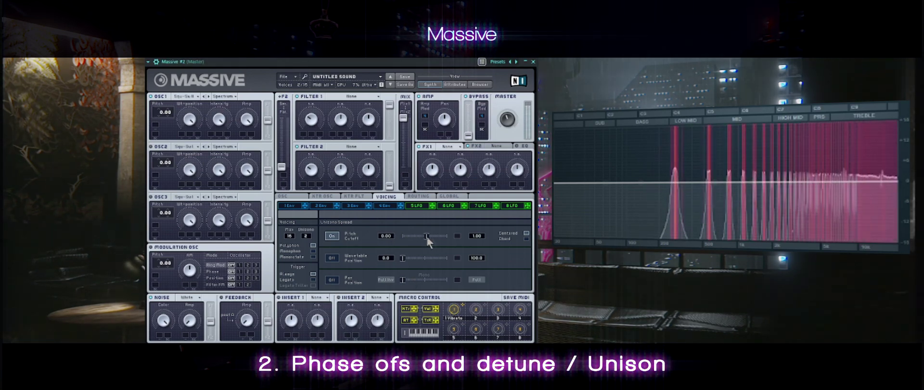
drag(407, 239, 405, 241)
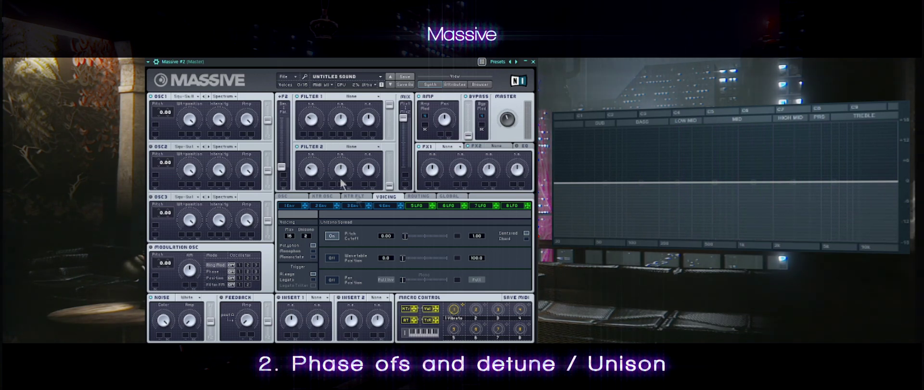
Step: Shape envelope 4 with a lengthened attack, trimmed slightly, and a longer release tail
click(385, 205)
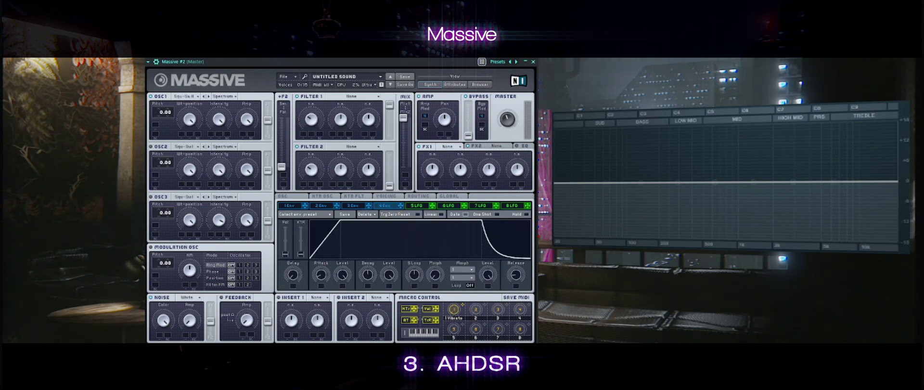
drag(321, 275, 321, 253)
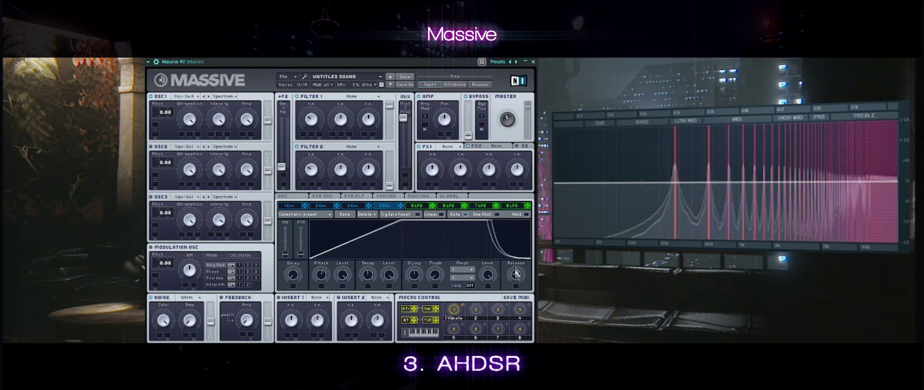
drag(515, 274, 516, 257)
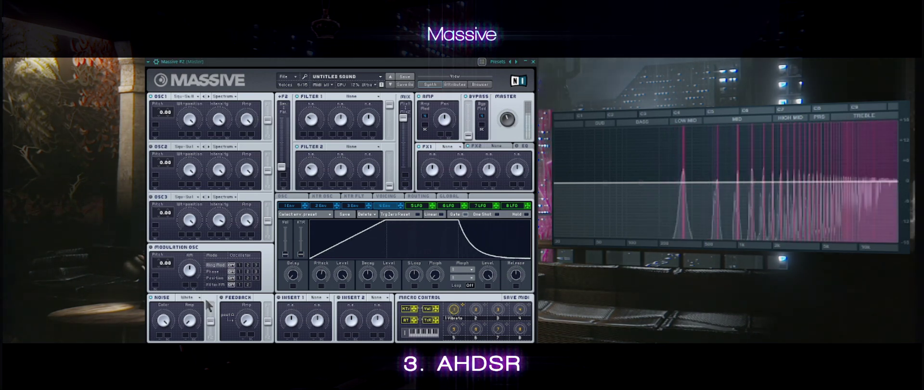
drag(322, 275, 321, 292)
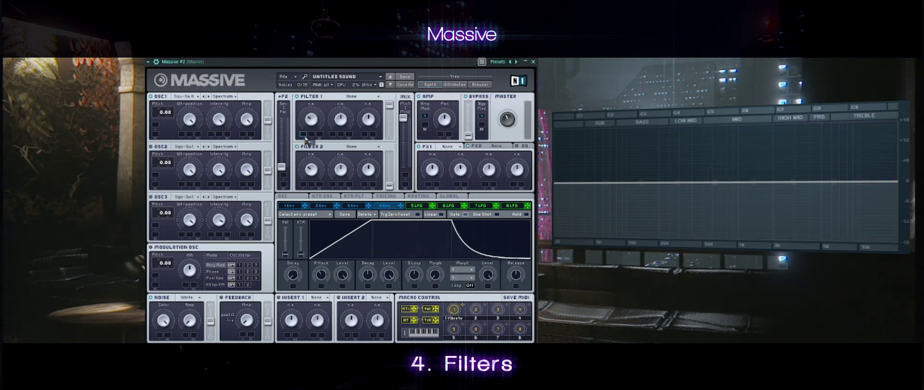
Step: Make Filter 1 a Lowpass 2 with its Cutoff modulated by envelope 4
click(352, 98)
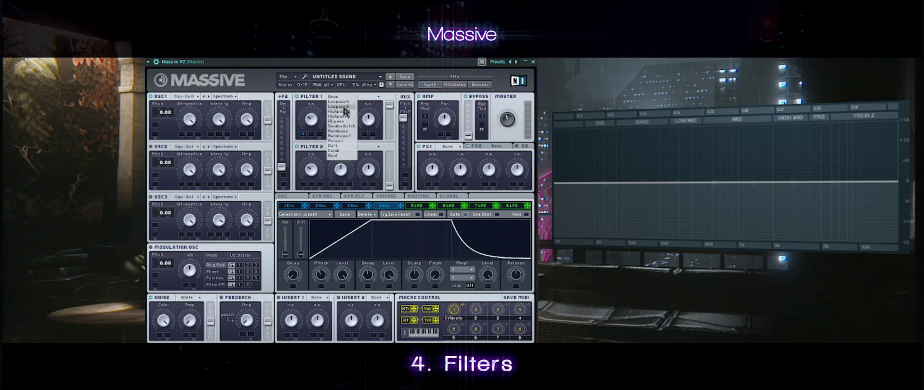
click(344, 107)
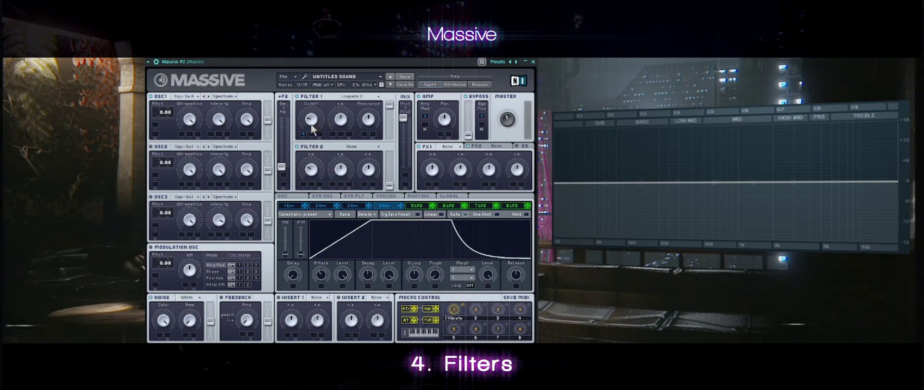
click(303, 134)
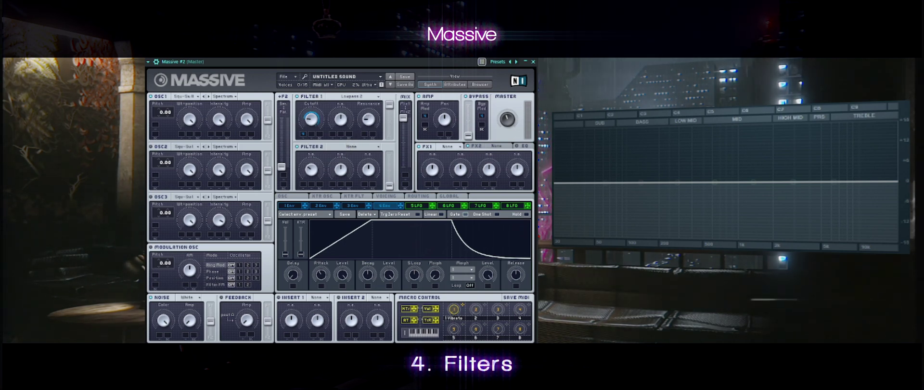
Step: Play a note and fine-tune the envelope attack by ear
key(space)
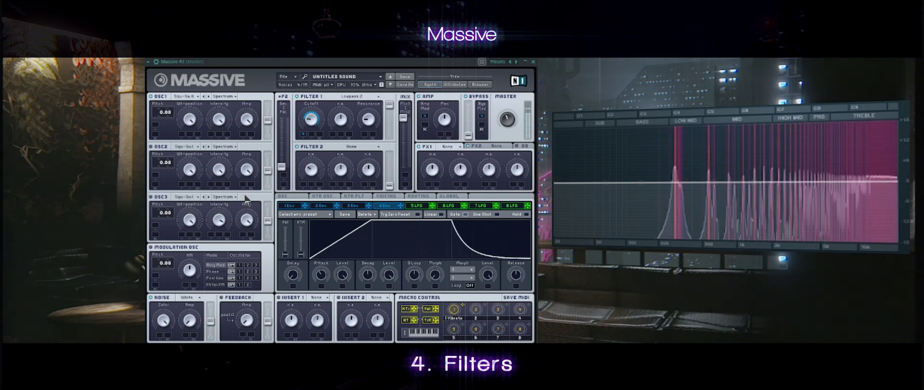
drag(328, 280, 329, 276)
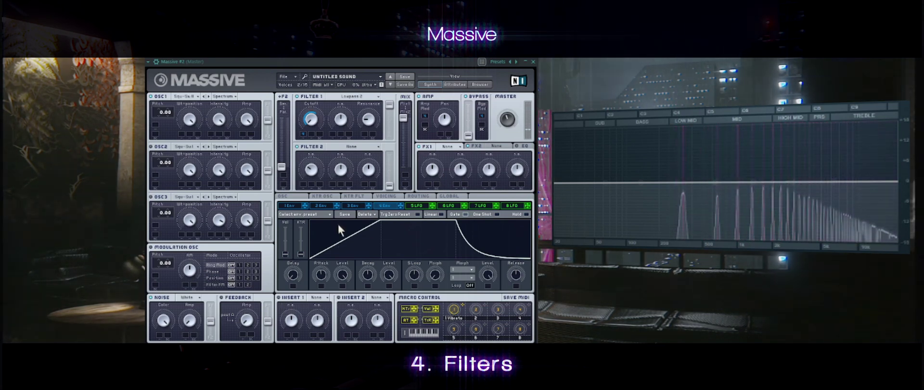
drag(317, 279, 311, 295)
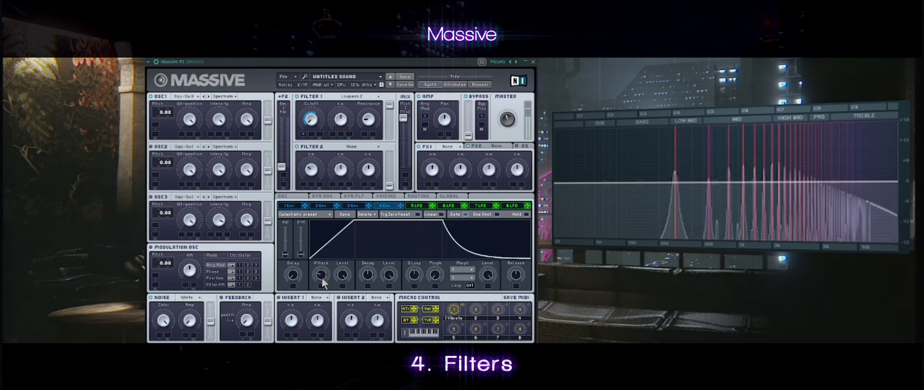
drag(322, 285, 324, 273)
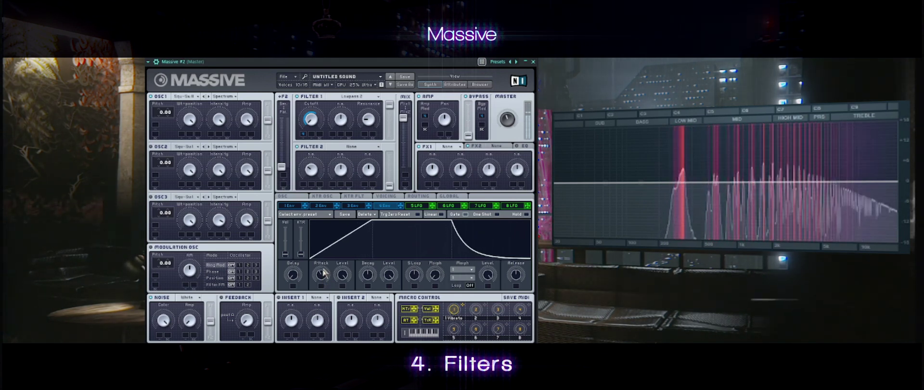
Step: Load a Reverb into FX1 and raise its dry/wet mix
click(458, 148)
click(453, 152)
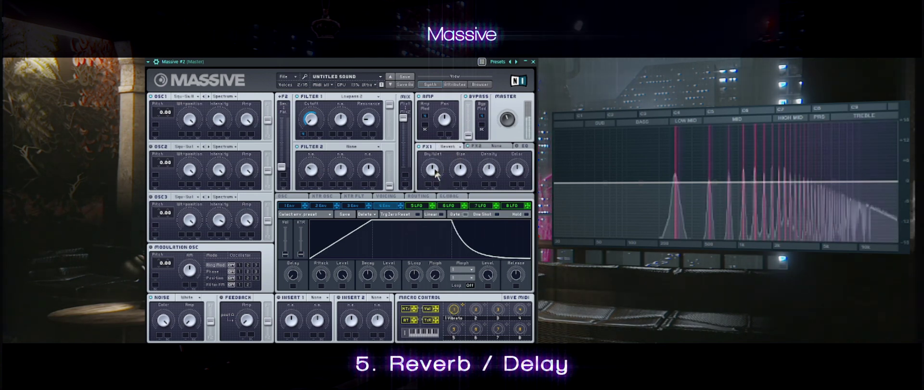
drag(436, 173, 444, 159)
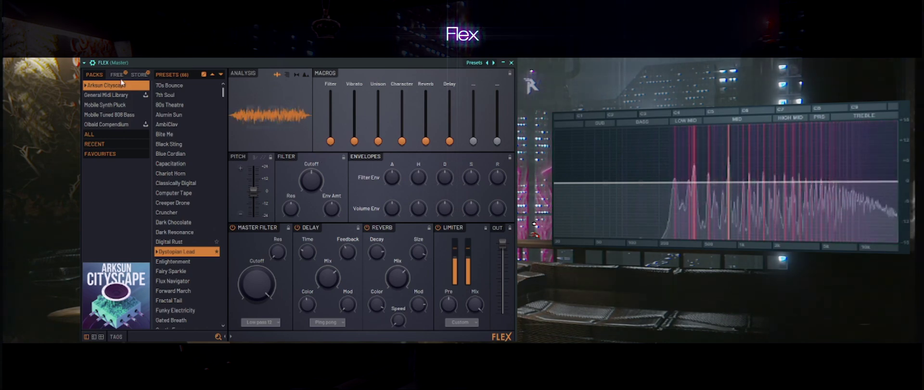
click(92, 63)
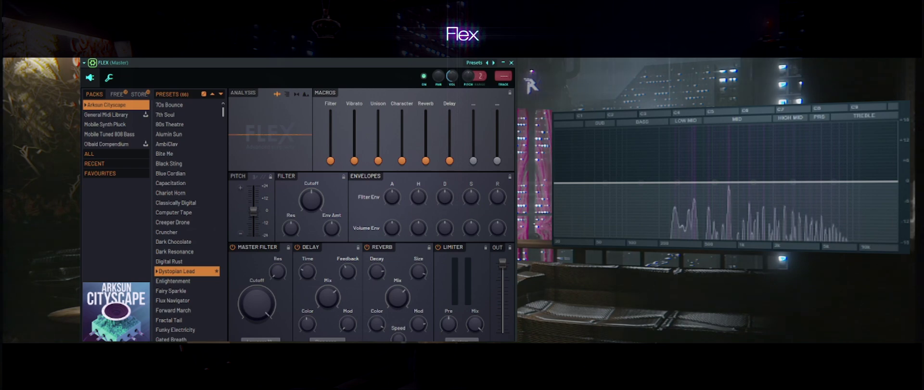
click(93, 62)
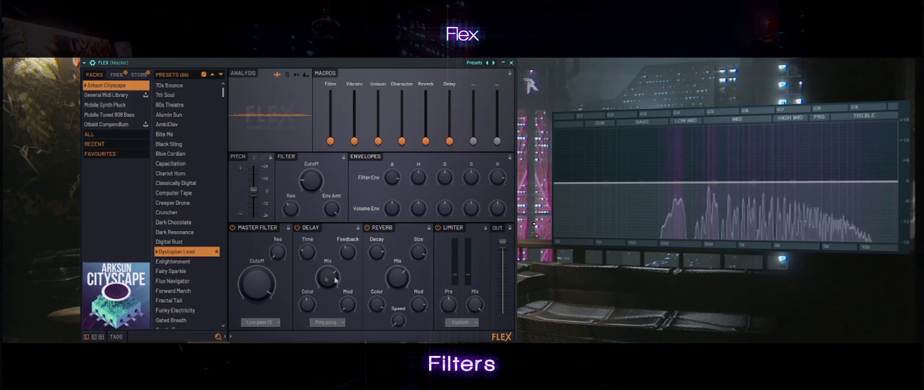
Step: Switch off the Delay and Reverb modules and toggle the Master Filter to compare
click(297, 227)
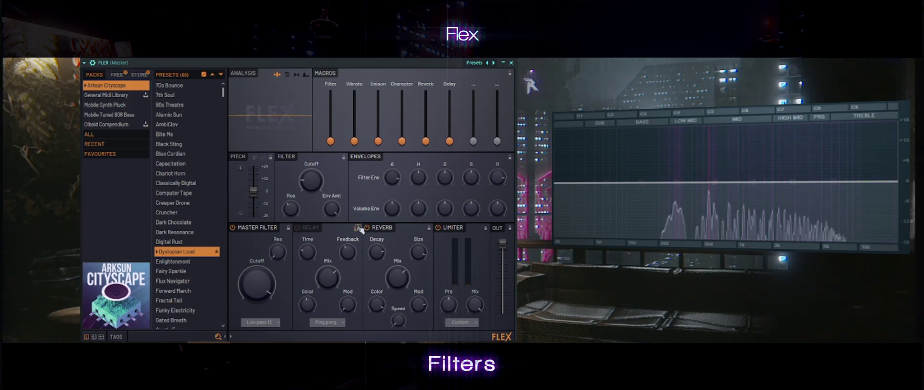
click(367, 227)
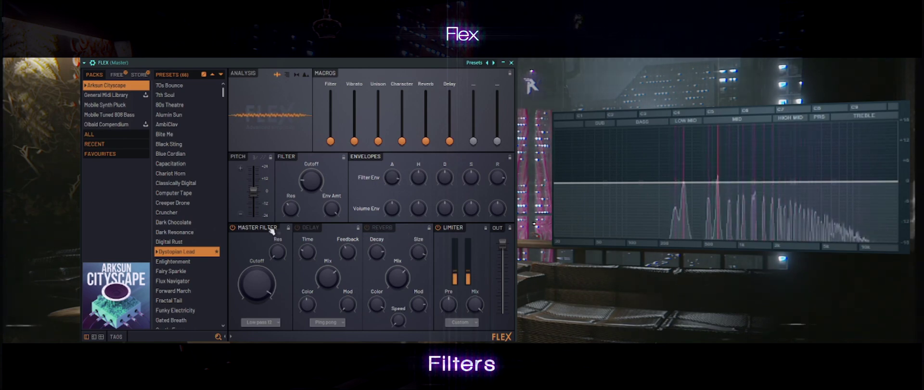
click(233, 228)
click(234, 228)
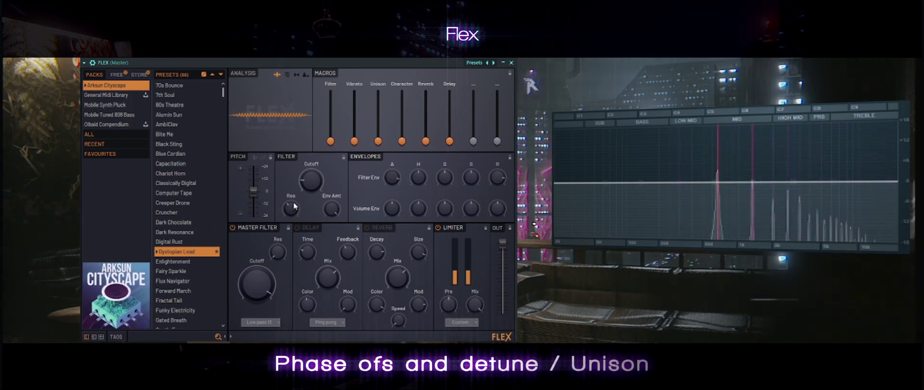
Step: Turn Reverb and Delay back on, set Vibrato to zero and raise Unison partway
drag(354, 141, 355, 93)
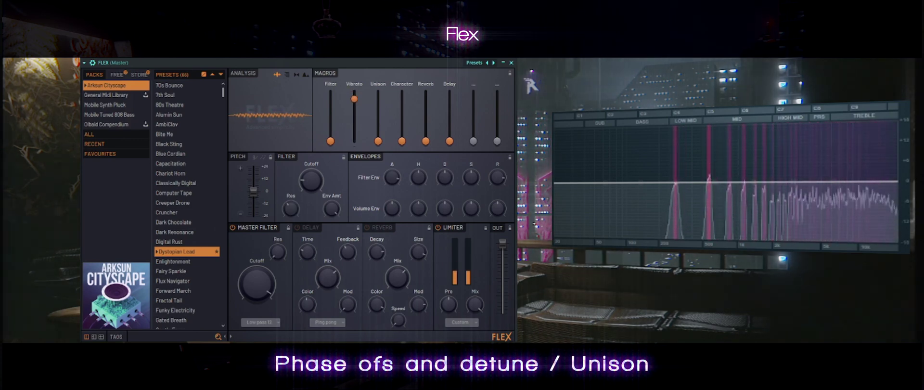
drag(355, 99, 378, 120)
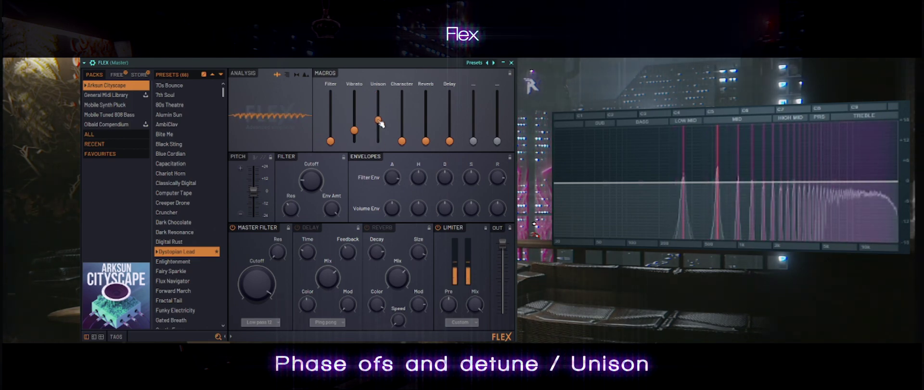
click(375, 230)
click(308, 230)
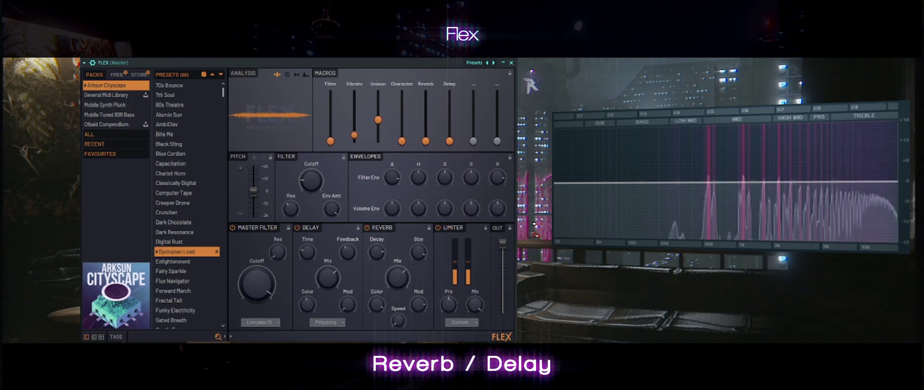
drag(359, 136, 360, 145)
drag(379, 120, 379, 124)
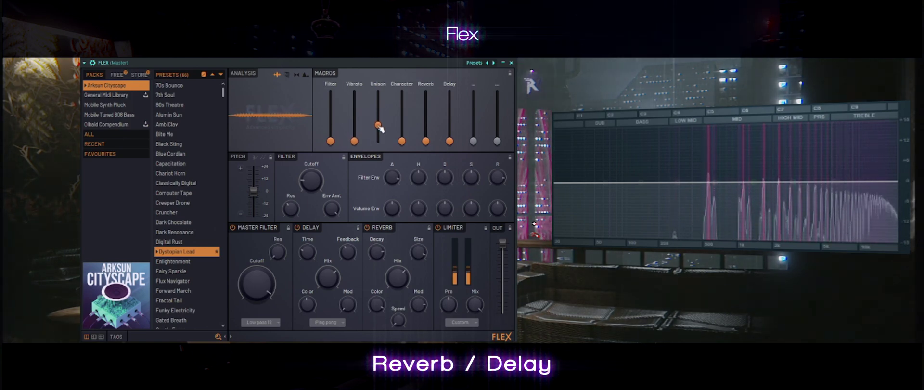